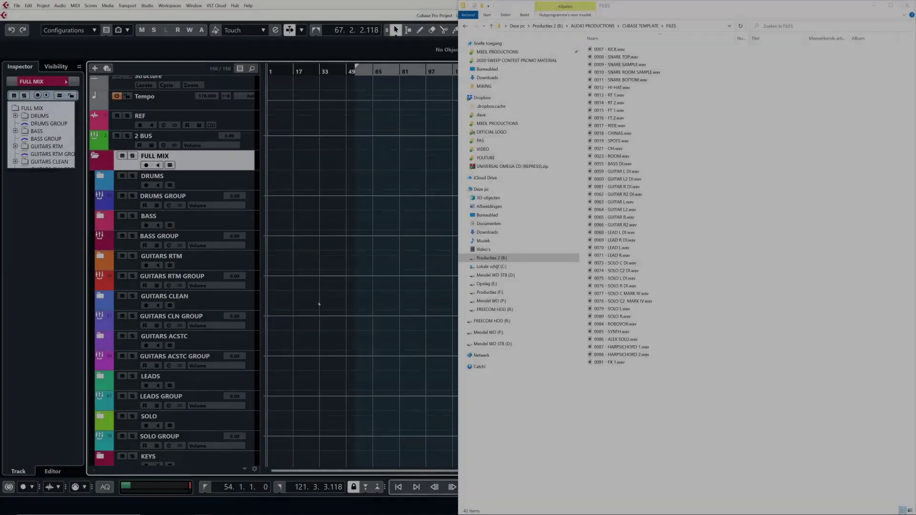
Step: Delete the GUITARS CLEAN through VOCAL SCREAMS tracks, then drop the drum WAV stems into the project
shift+click(236, 392)
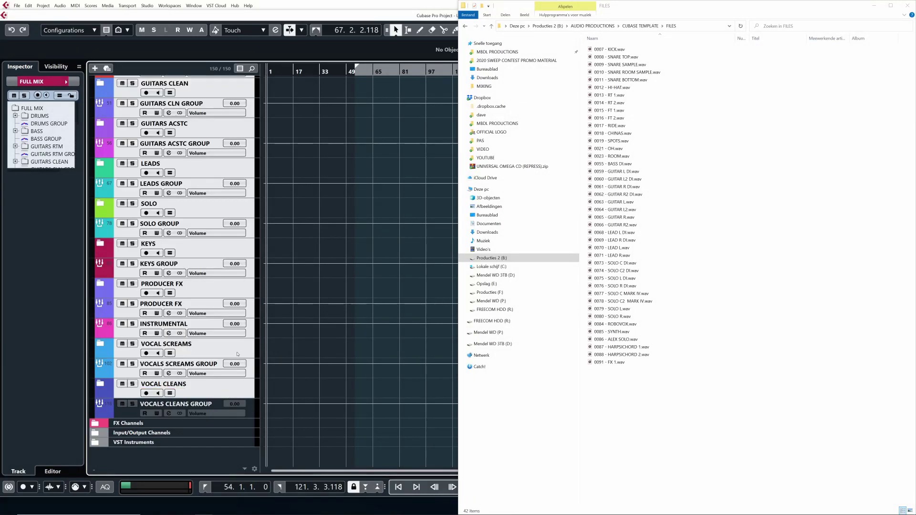
click(236, 353)
scroll(230, 334, up, 5)
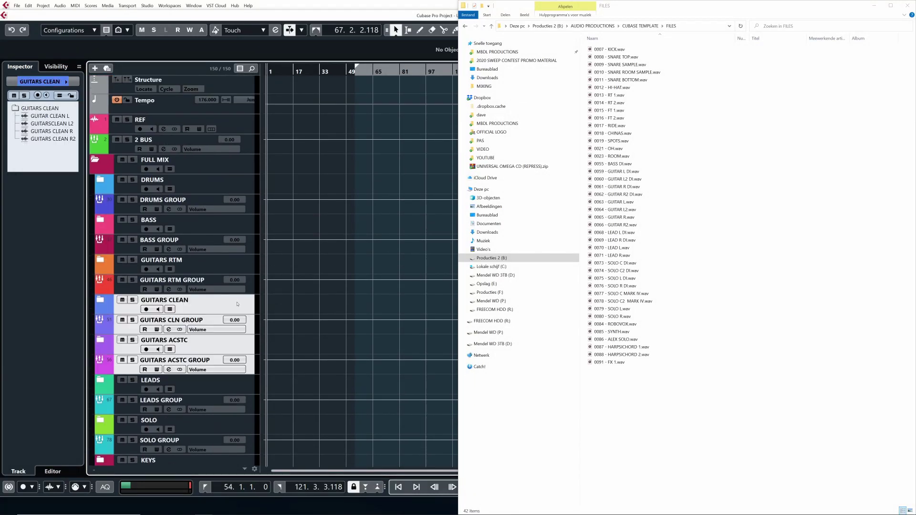
right_click(223, 306)
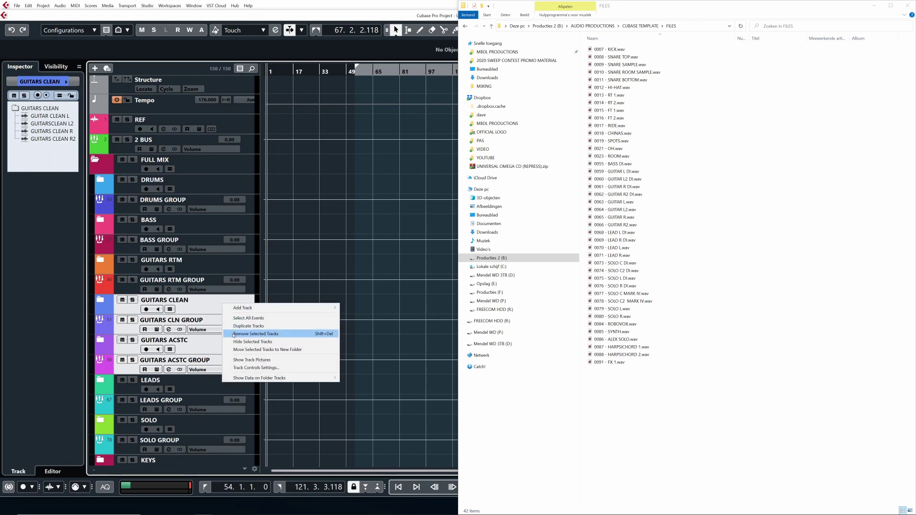
click(234, 334)
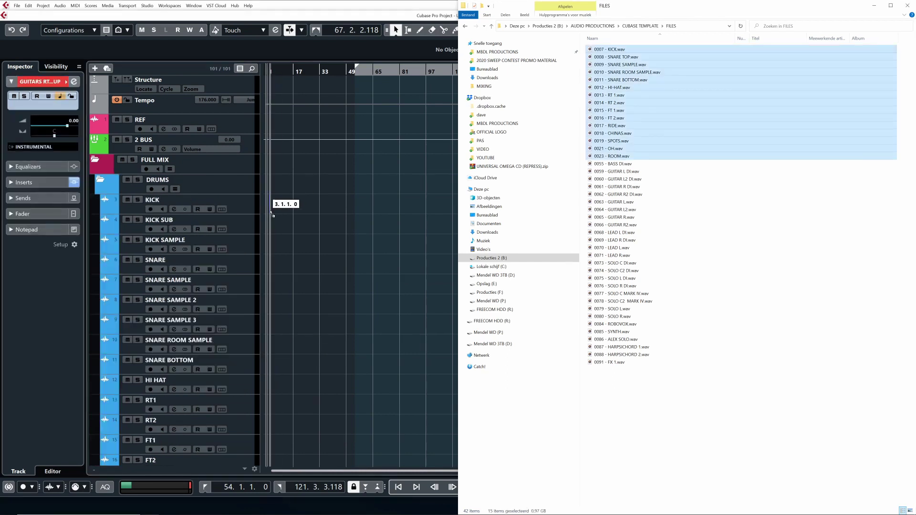
drag(277, 202, 267, 210)
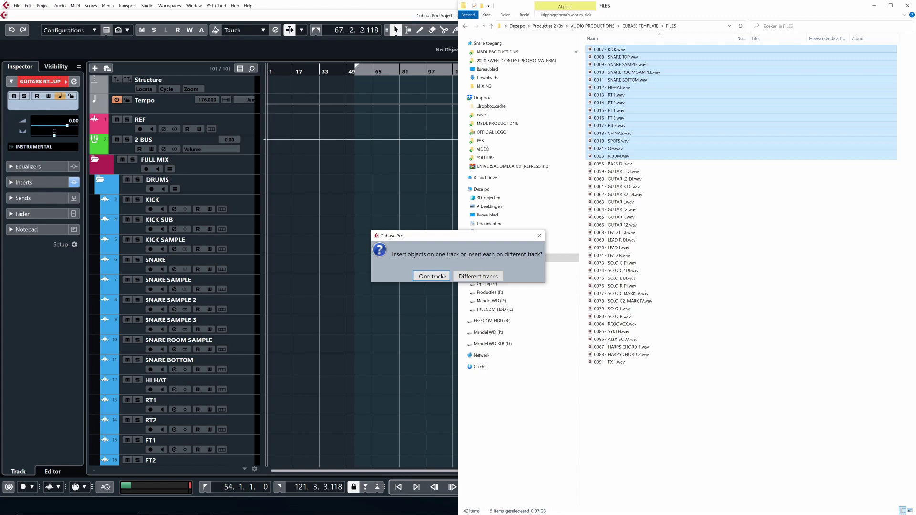
key(Return)
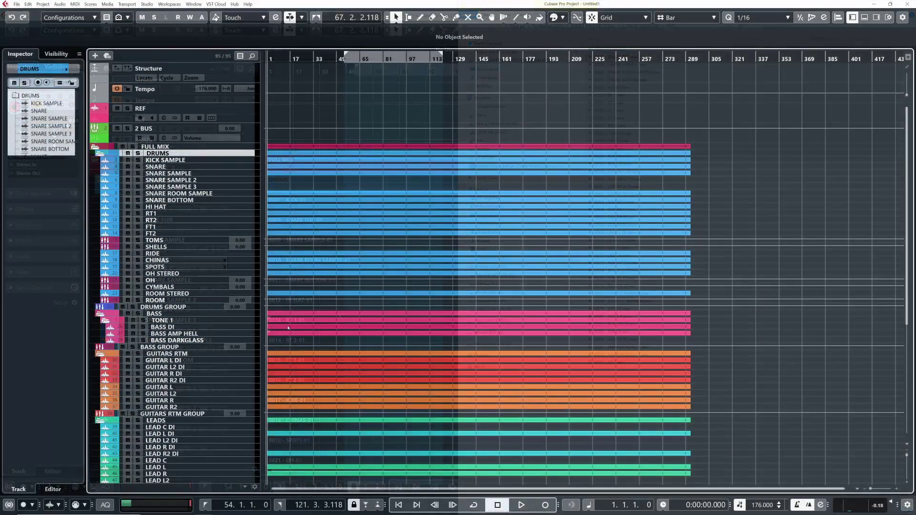
Step: Name a folder track BASS and pick out the imported 0007 - KICK and 0068 - LEAD L DI tracks
scroll(295, 281, down, 8)
scroll(294, 282, down, 4)
scroll(185, 130, up, 12)
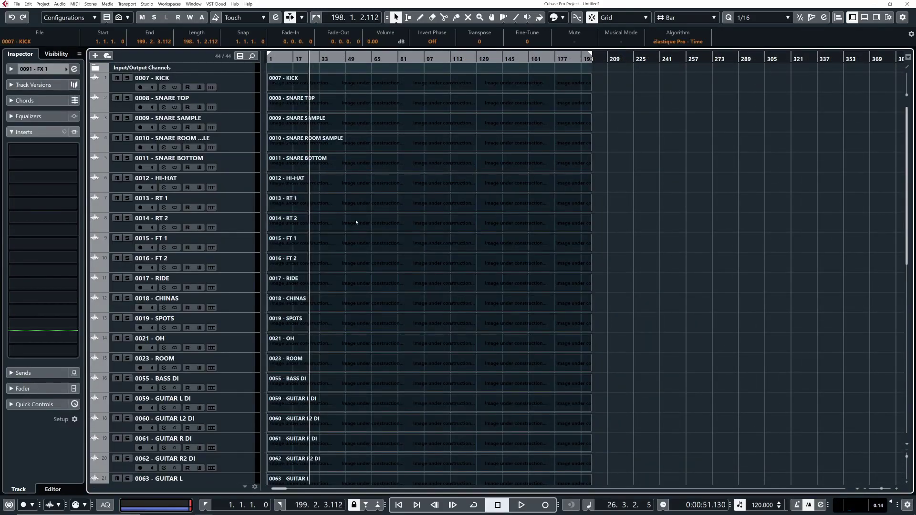
click(229, 82)
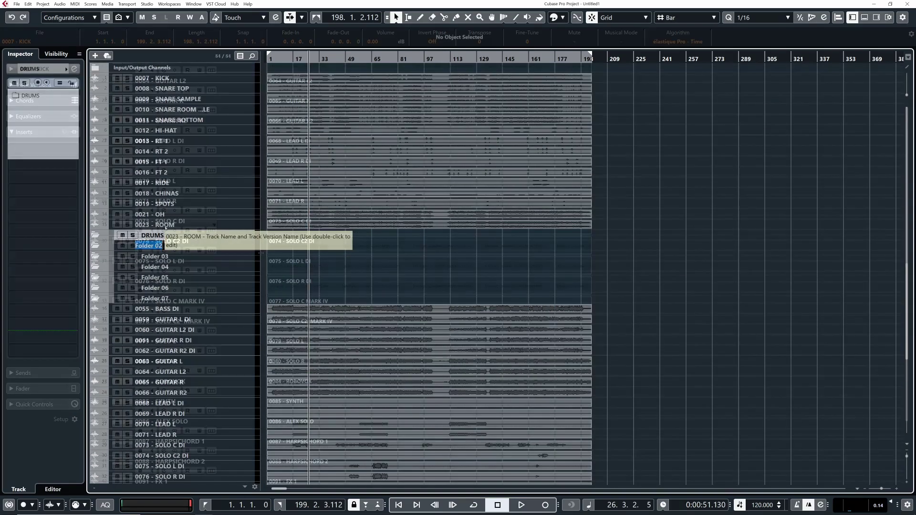
text(BASS)
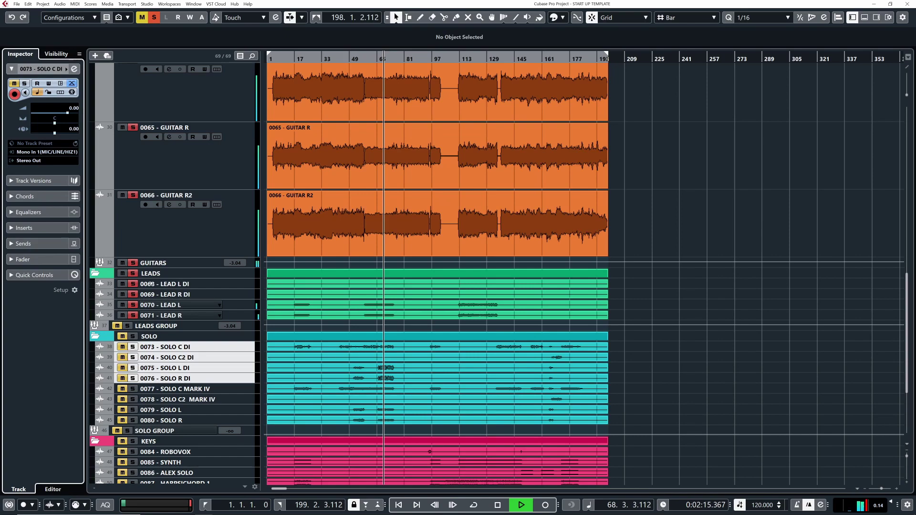
click(162, 284)
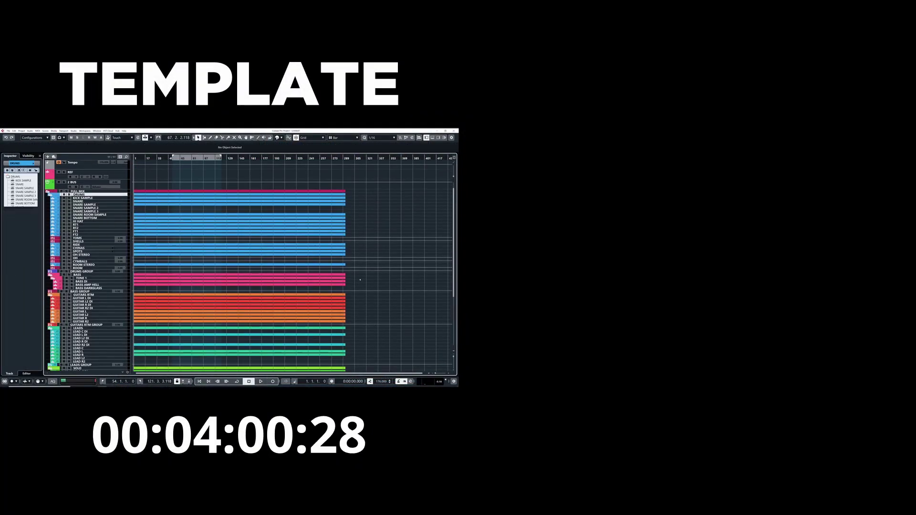
Step: Insert each dropped WAV on its own track and create a new folder track
scroll(360, 281, down, 3)
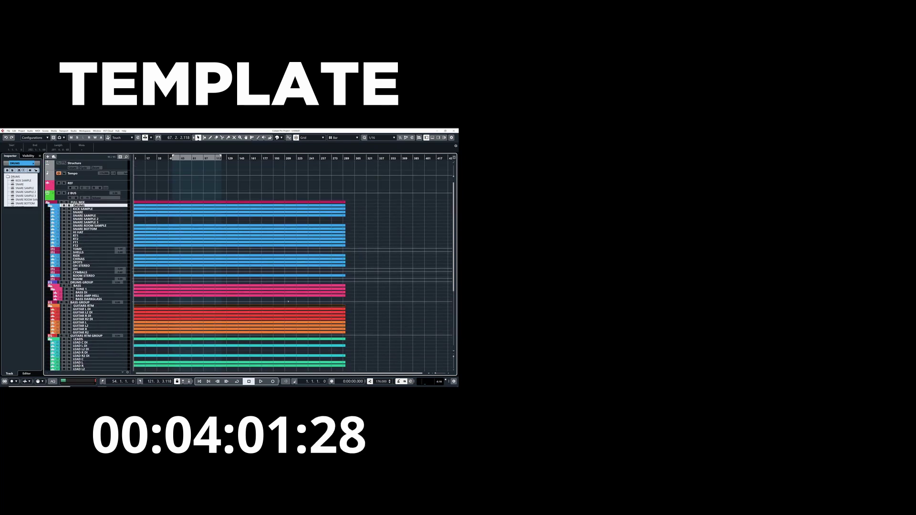
scroll(360, 280, down, 3)
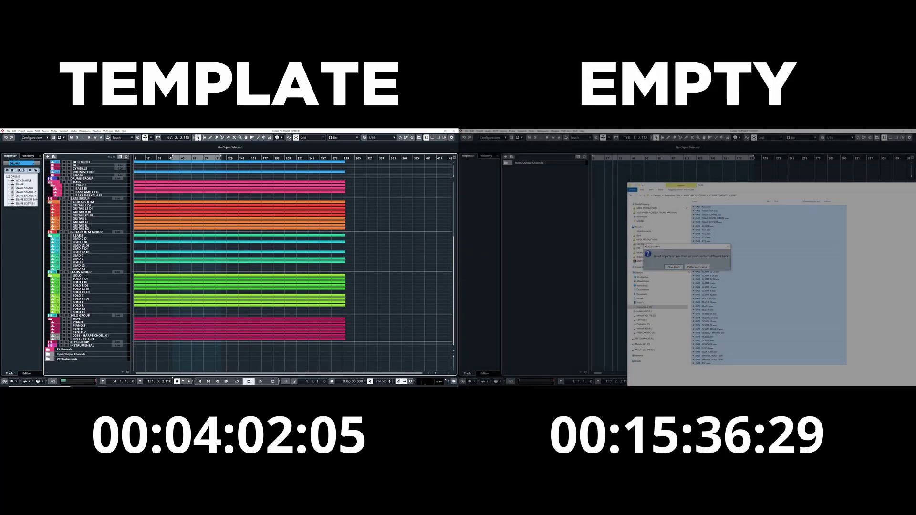
click(698, 267)
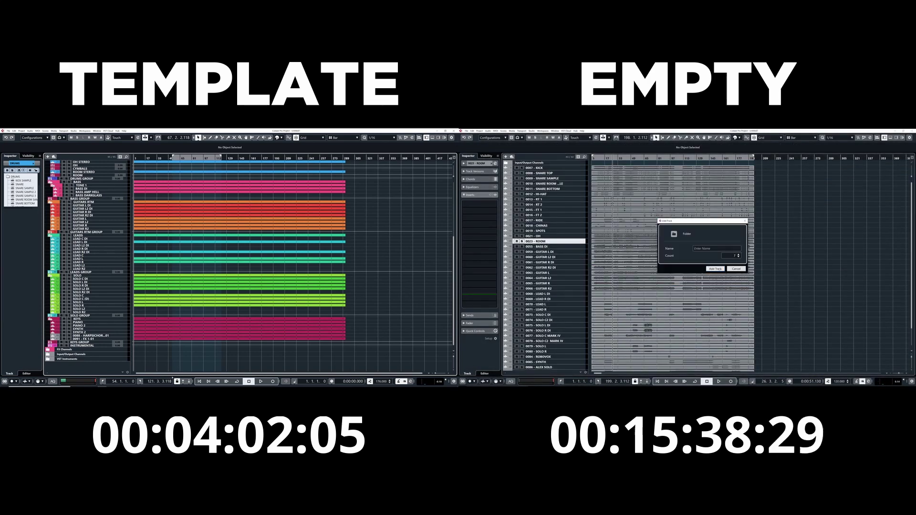
click(716, 269)
Step: Move BASS DI and keys tracks 0084–0091 into the BASS, GUITARS, LEADS, SOLO and KEYS folders
click(539, 252)
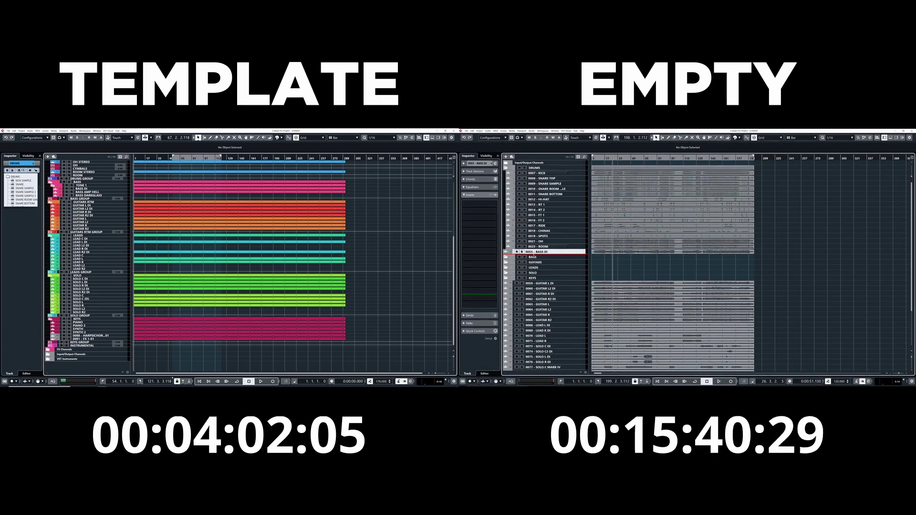
drag(539, 252, 534, 258)
click(540, 332)
shift+click(539, 359)
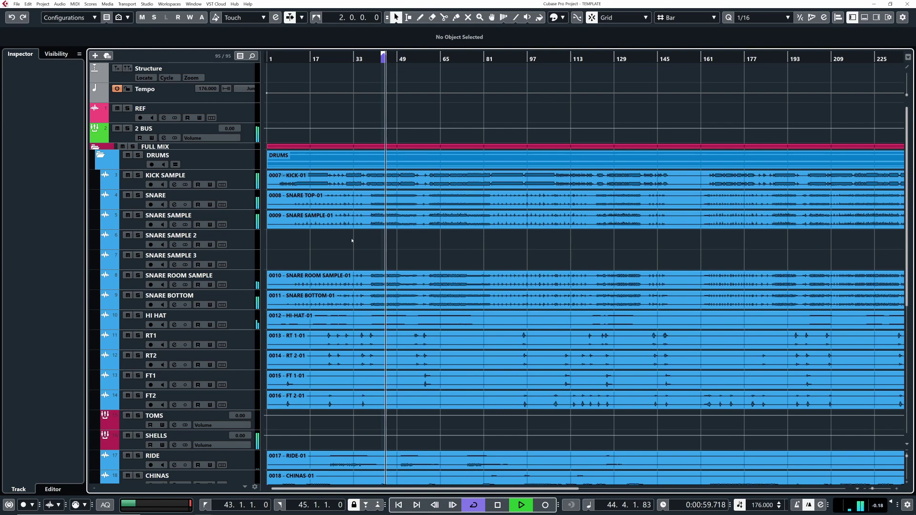
Step: Move the SNARE SAMPLE-01 event onto SNARE SAMPLE 2 and then 3, auditioning each with playback
key(space)
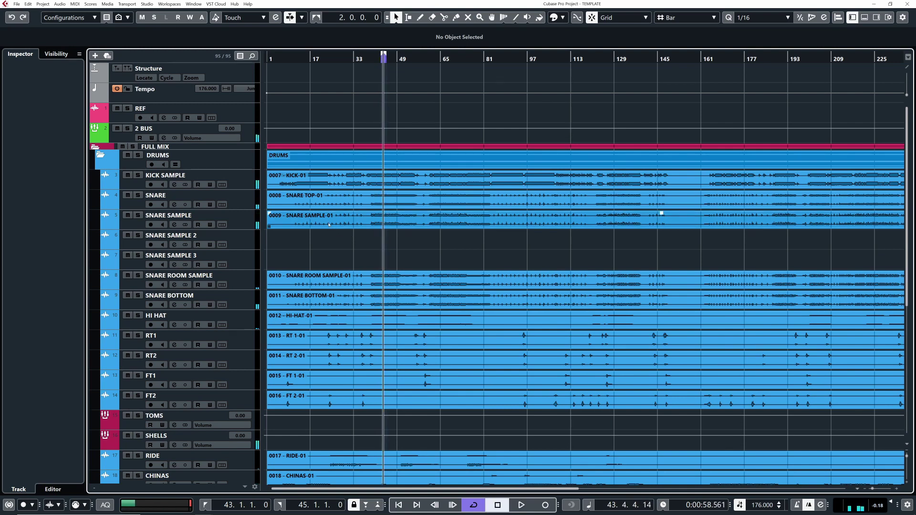
key(space)
drag(328, 224, 322, 239)
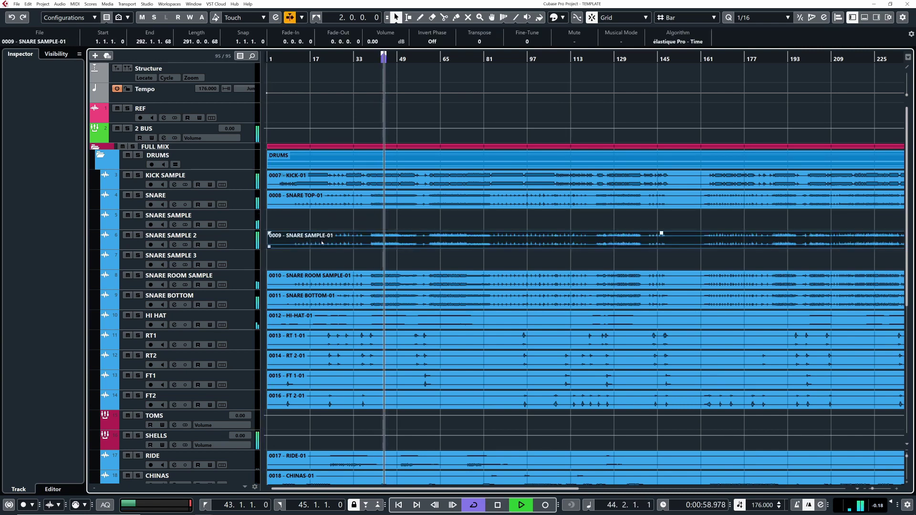
key(space)
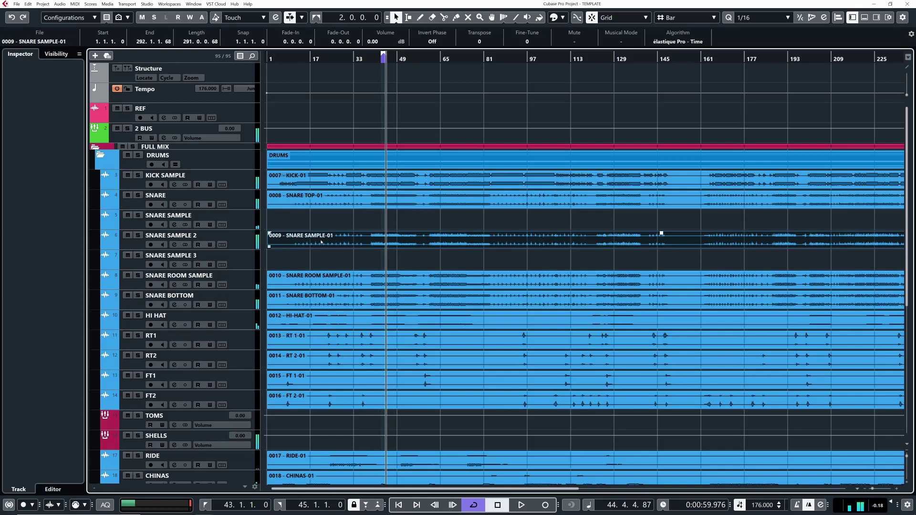
key(space)
mouse_move(321, 242)
mouse_down()
mouse_move(320, 258)
mouse_move(319, 226)
mouse_up()
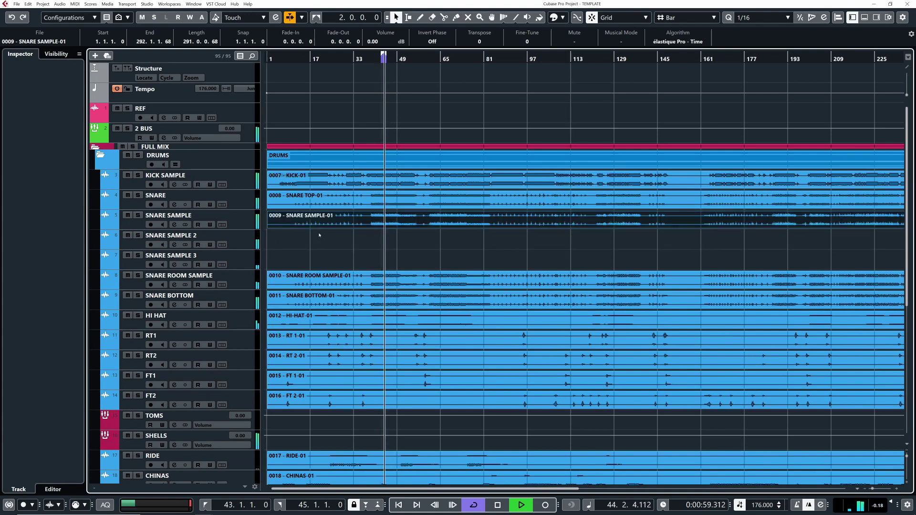
key(space)
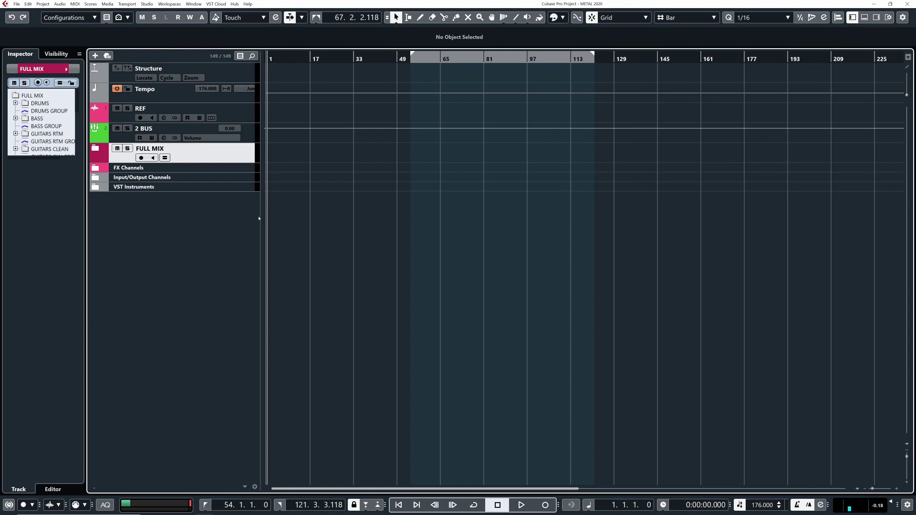
Step: Expand the FULL MIX folder and its DRUMS folder to list the drum tracks
click(96, 148)
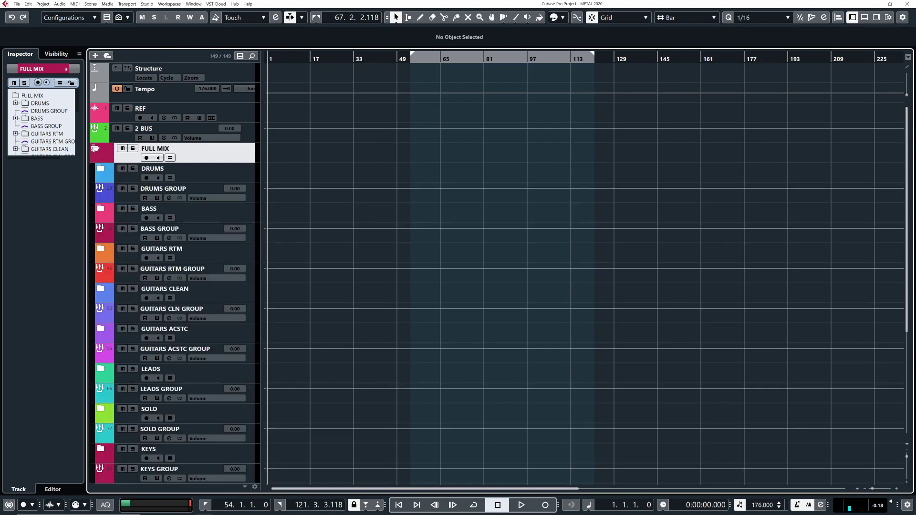
scroll(327, 145, down, 2)
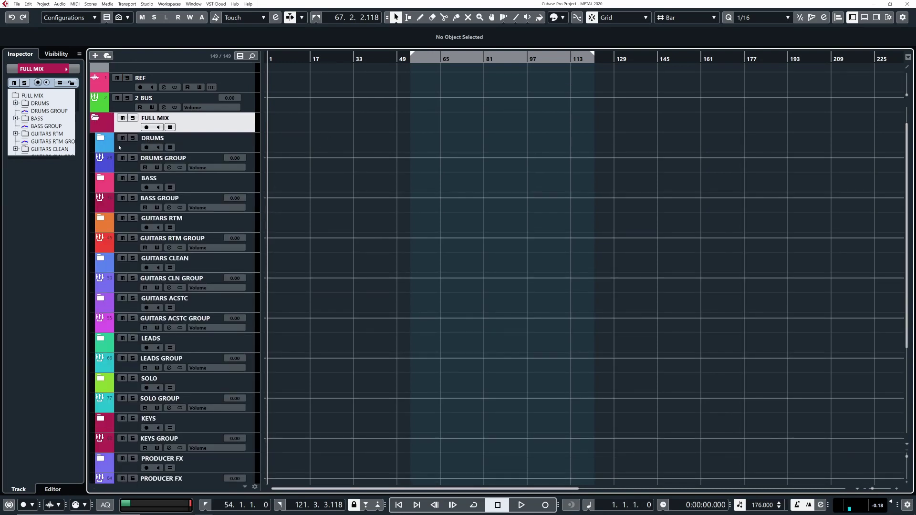
click(120, 147)
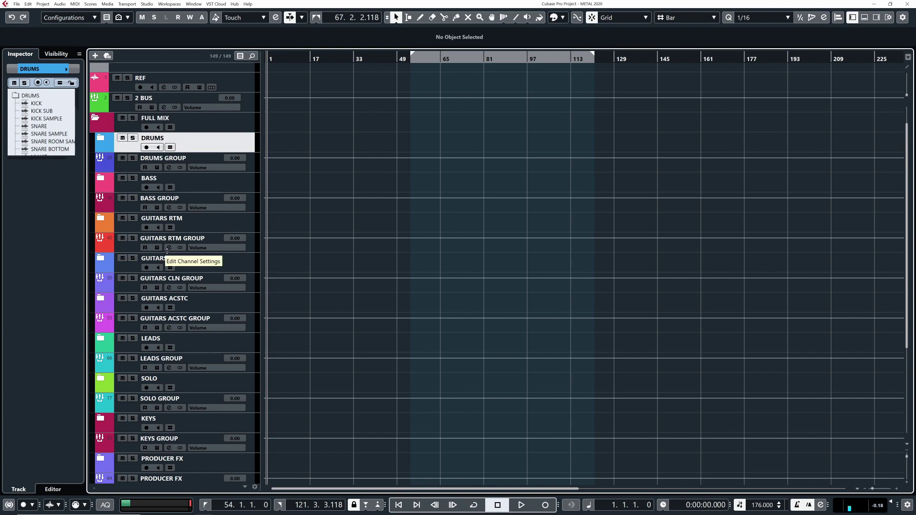
click(101, 140)
scroll(185, 182, down, 4)
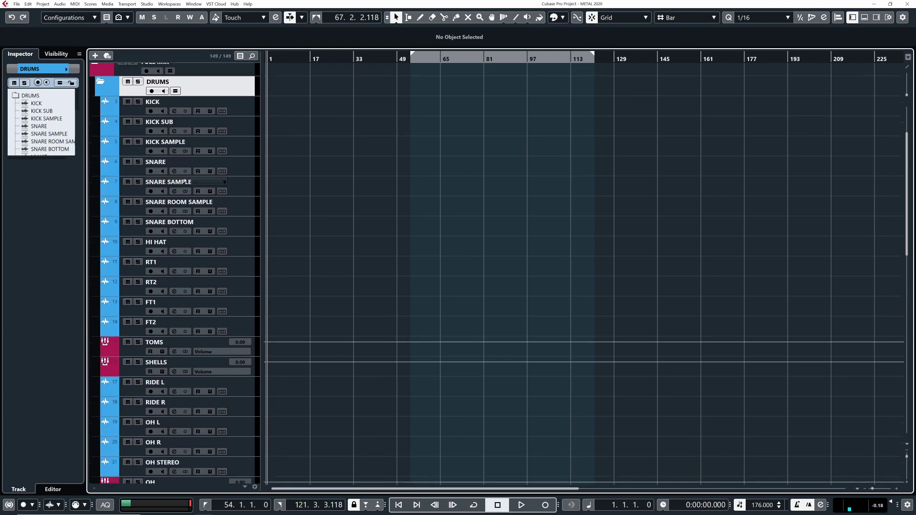
scroll(205, 213, down, 2)
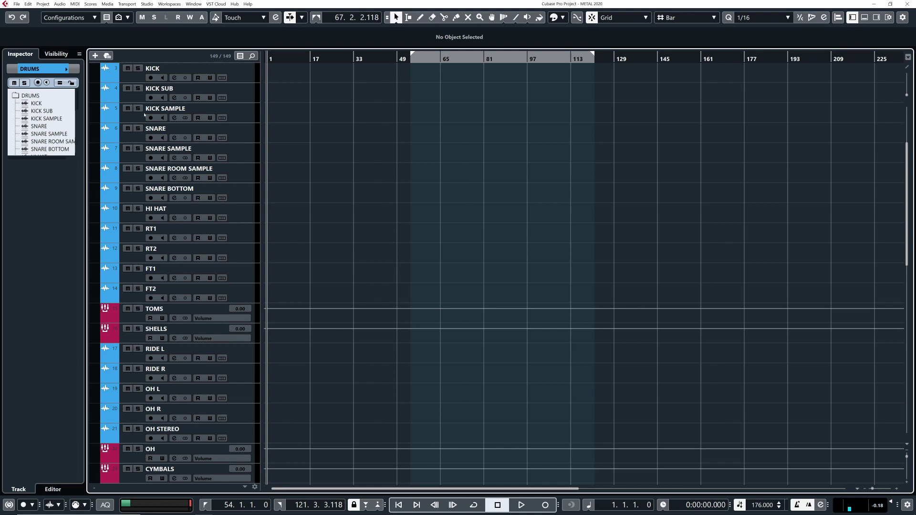
scroll(222, 182, down, 2)
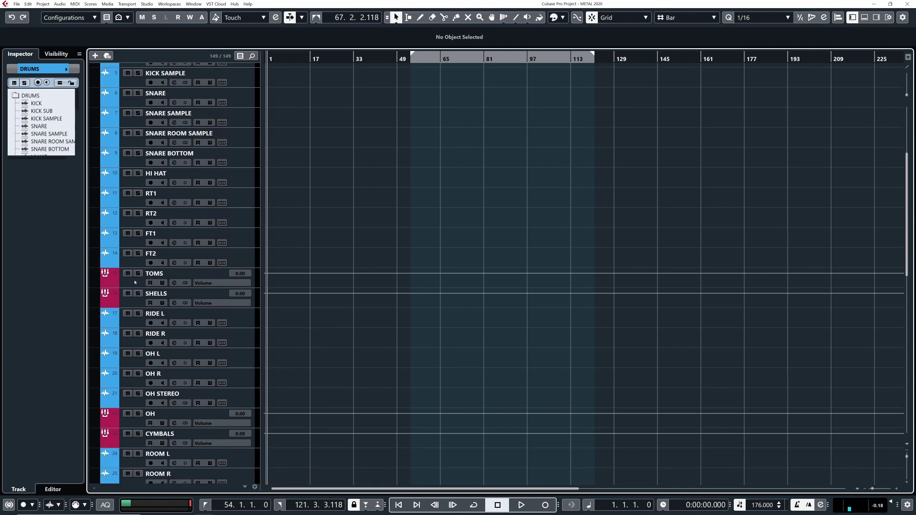
Step: Select the SHELLS group track and show its Equalizers section in the Inspector
drag(137, 303, 136, 304)
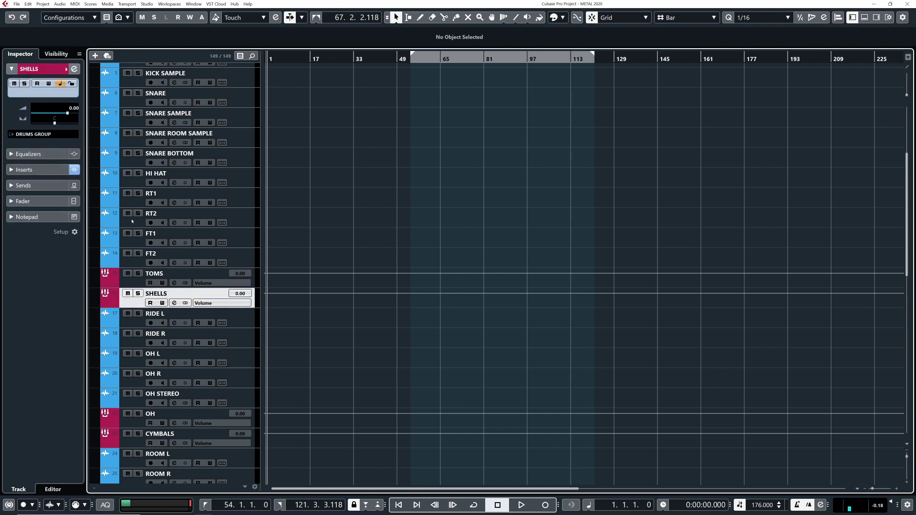
click(61, 153)
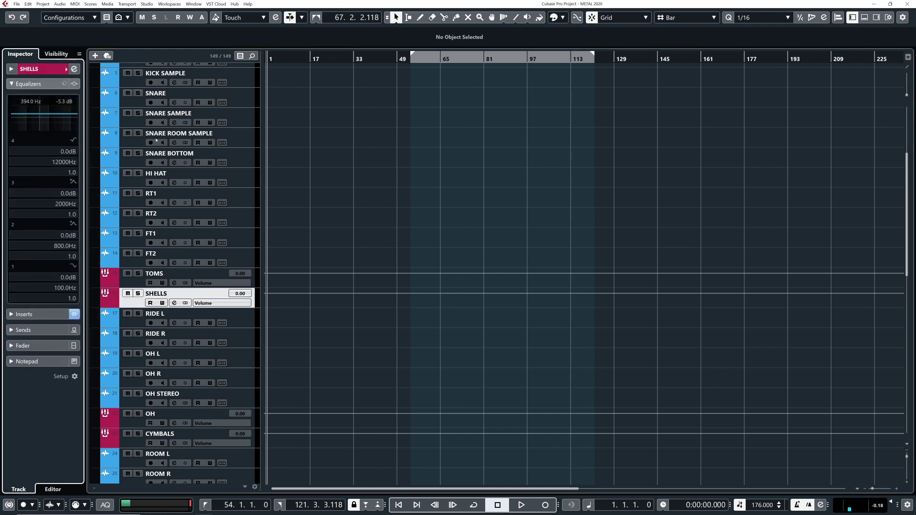
scroll(157, 143, up, 4)
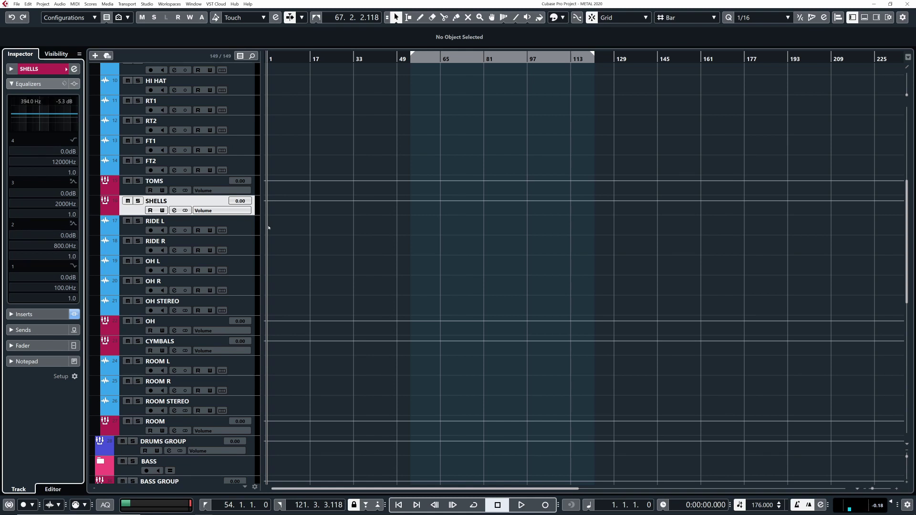
scroll(268, 228, up, 8)
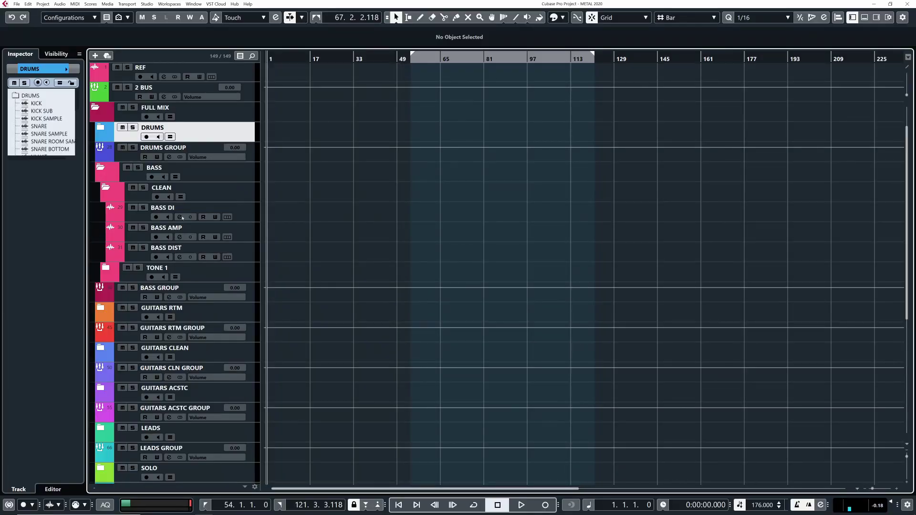
Step: Expand the TONE 1 bass folder, collapse CLEAN, and select the BASS BASS AMP track
click(106, 267)
click(106, 187)
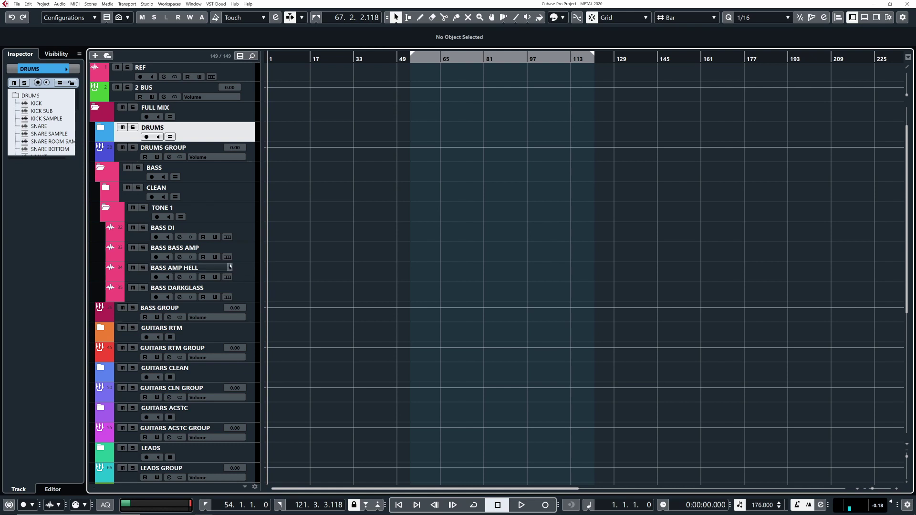
click(241, 252)
Step: Check the BASS BASS AMP channel's VST Amp Rack and lower its low-cut filter to 484.1 Hz
click(180, 257)
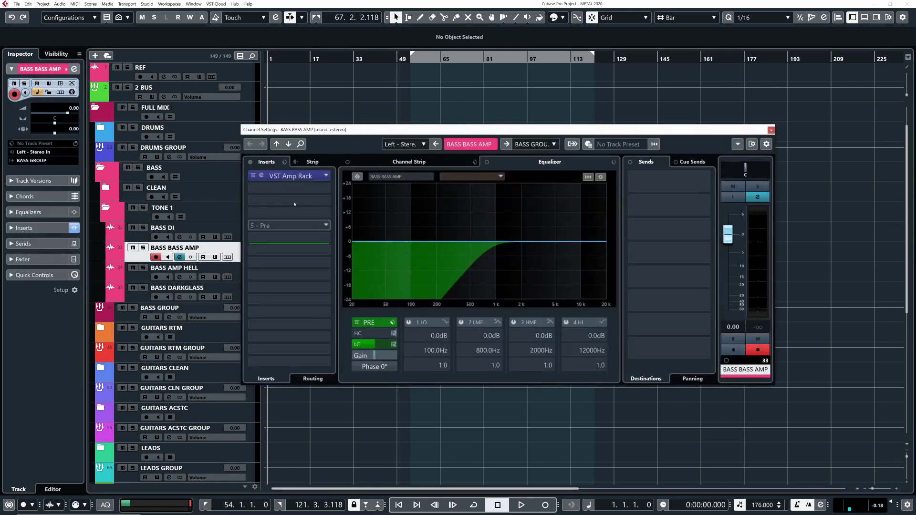
click(284, 181)
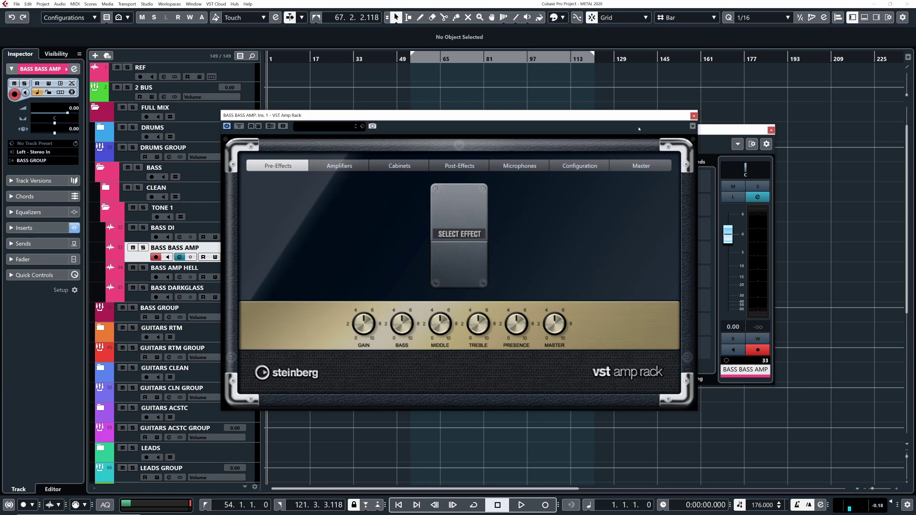
click(694, 116)
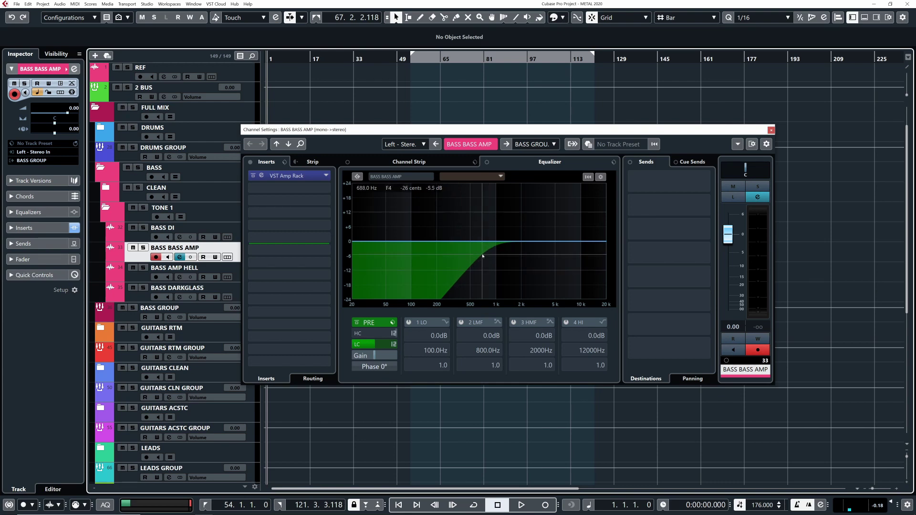
mouse_move(376, 346)
drag(376, 346, 369, 347)
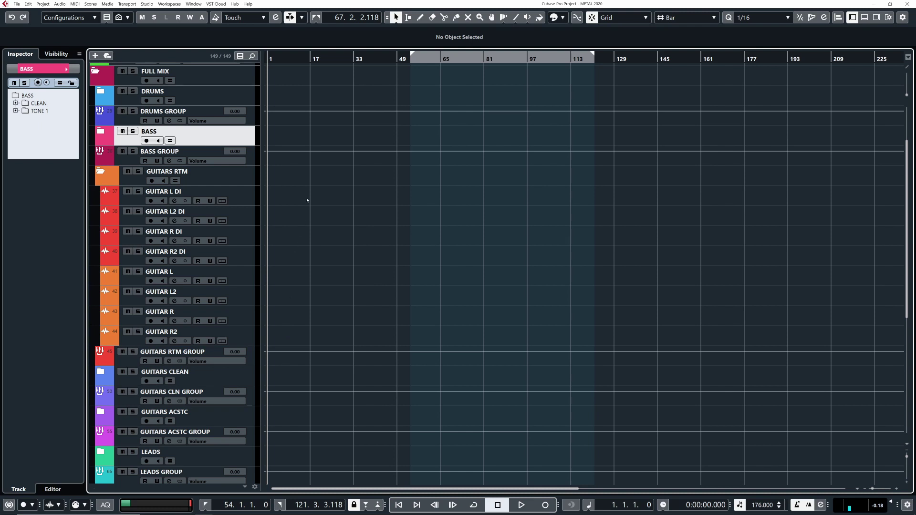
Step: Check the inserts on GUITAR L DI and VOCAL MAIN 1–4, then show the vocal channels in the MixConsole
click(243, 198)
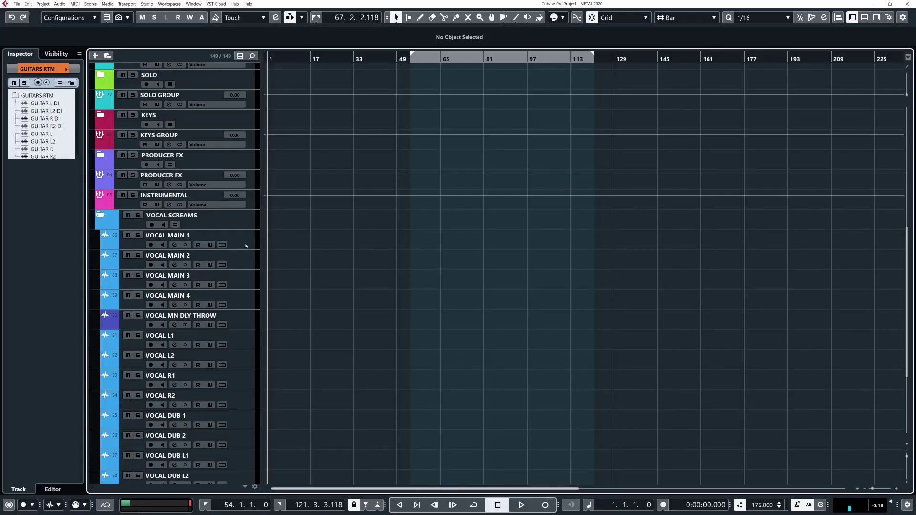
click(246, 245)
click(244, 266)
click(244, 285)
click(244, 304)
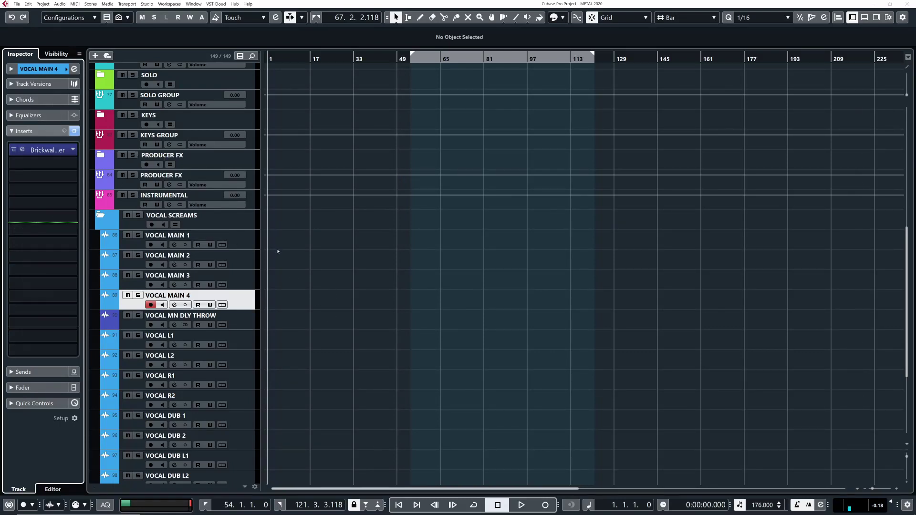
key(F3)
drag(486, 510, 592, 510)
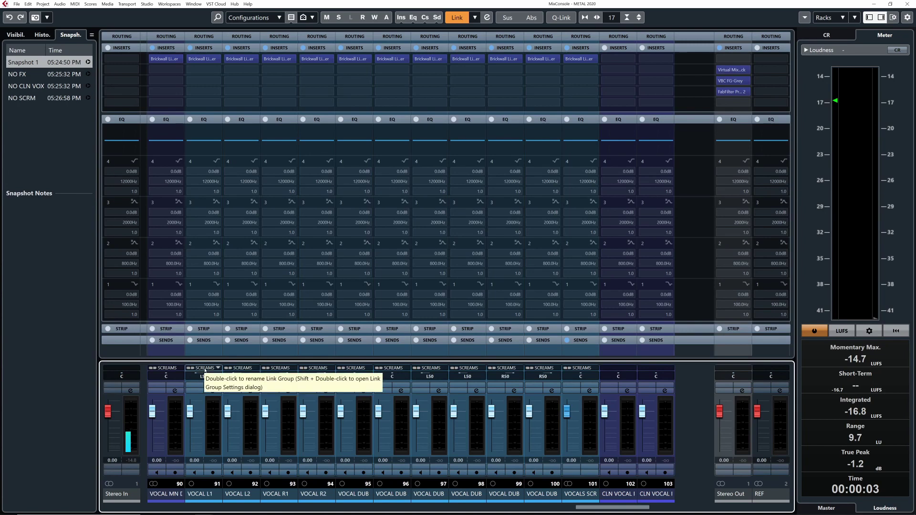
Step: Select mixer channels 90–101 and set the SCREAMS link group to link Inserts
click(167, 353)
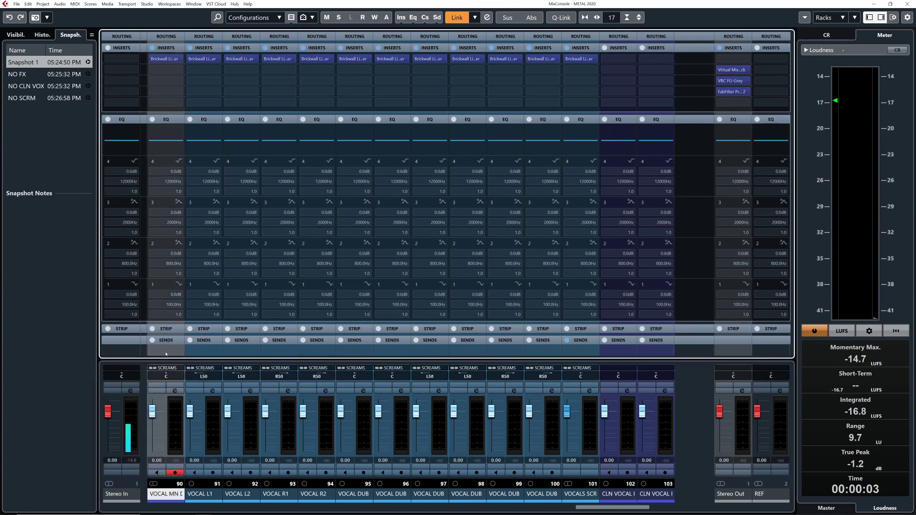
shift+click(580, 353)
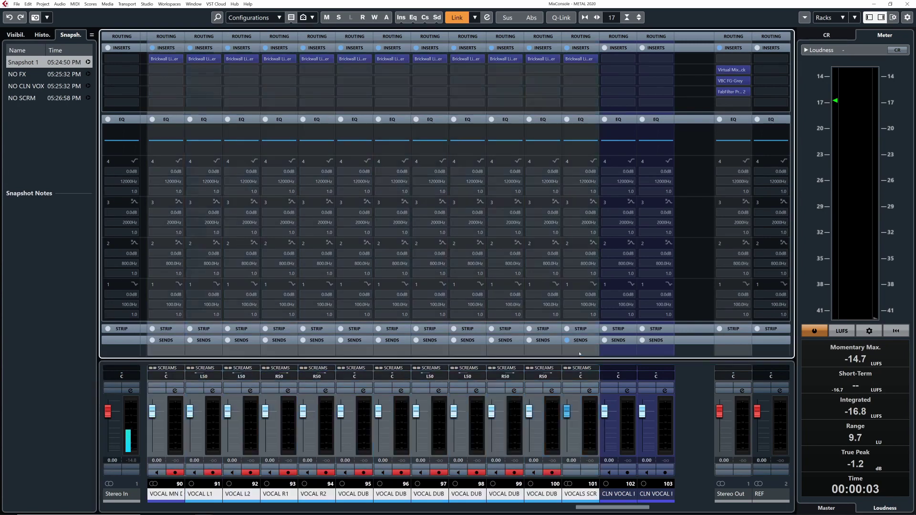
right_click(311, 353)
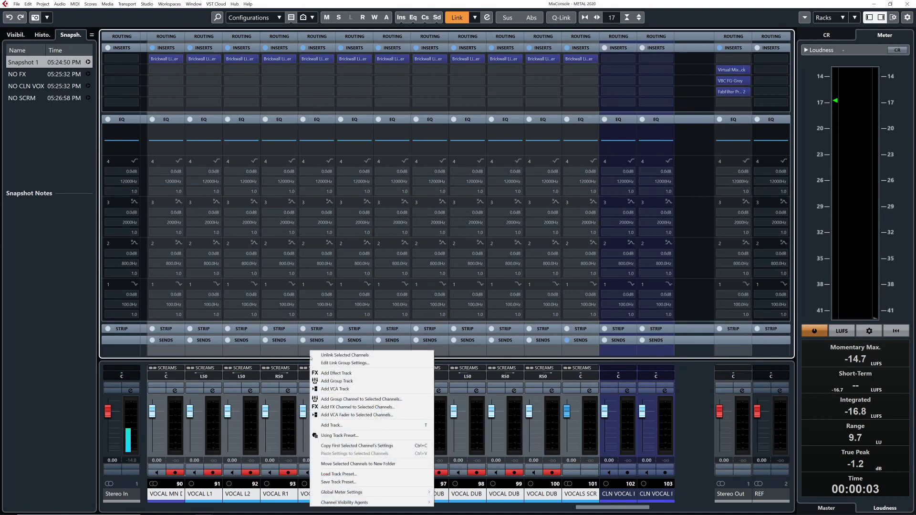
click(337, 363)
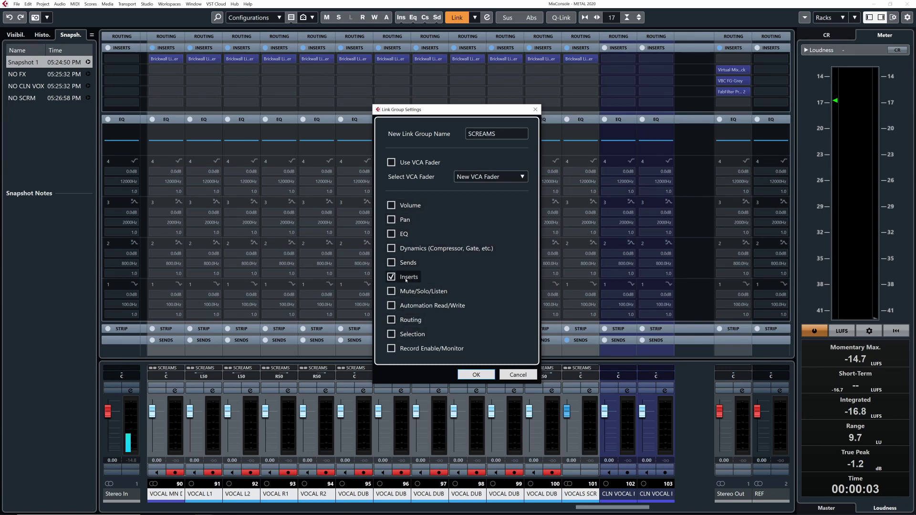
click(470, 375)
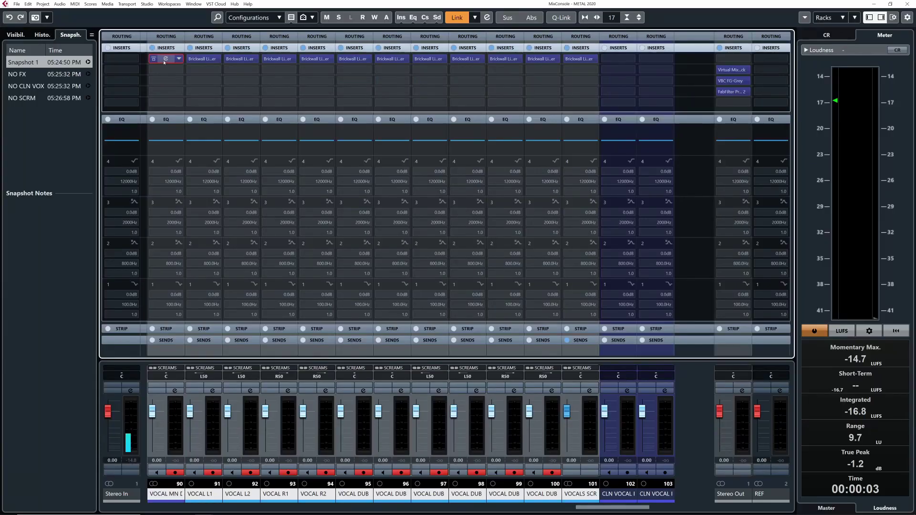
Step: Set the linked VOCAL MN DLY THROW and VOCAL R2 Brickwall Limiters to -11.4 dB threshold, 24.9 ms release
click(165, 61)
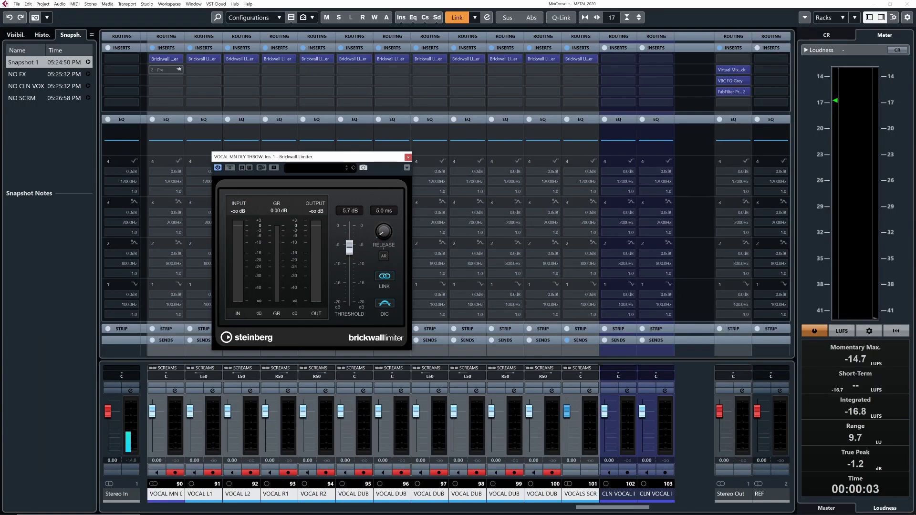
click(317, 60)
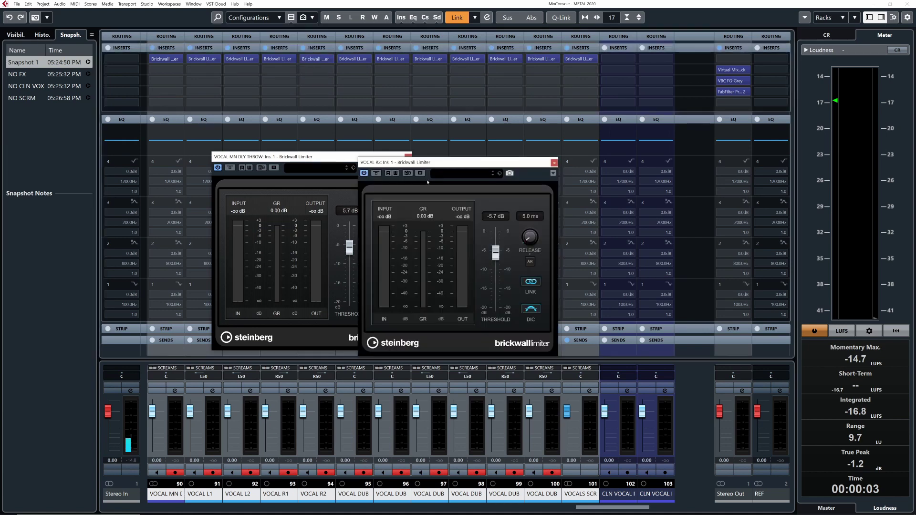
mouse_move(349, 250)
mouse_down()
mouse_move(349, 241)
mouse_move(349, 255)
mouse_up()
drag(383, 232, 382, 230)
drag(352, 256, 348, 270)
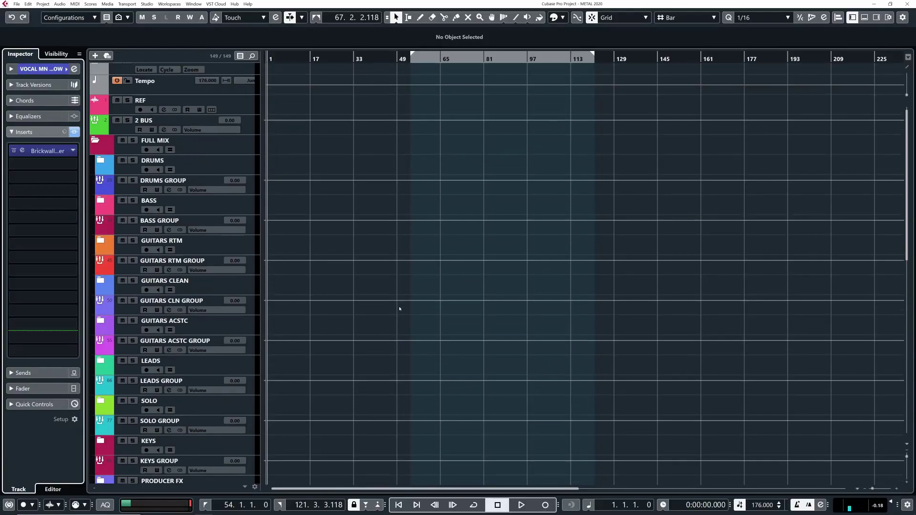
Step: Expand GUITARS RTM and show the GUITAR L track's channel controls in the Inspector
click(116, 241)
scroll(378, 272, down, 3)
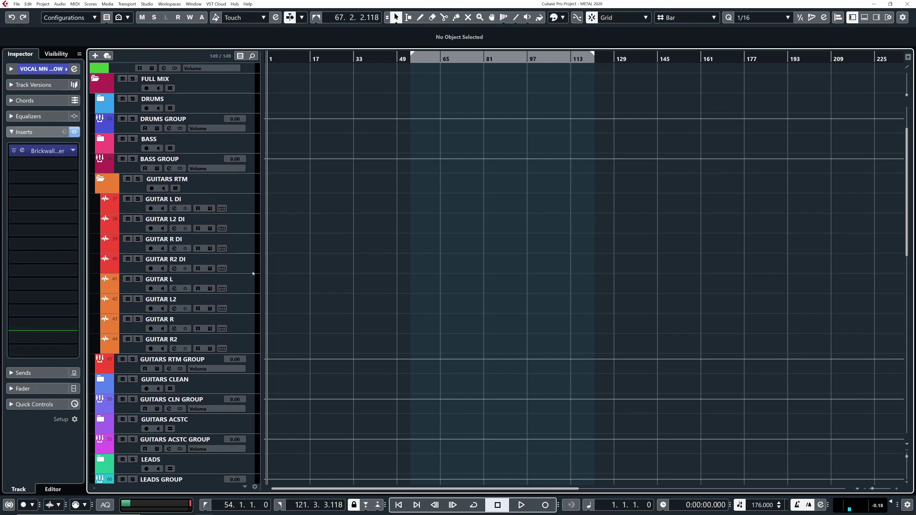
click(242, 285)
click(51, 69)
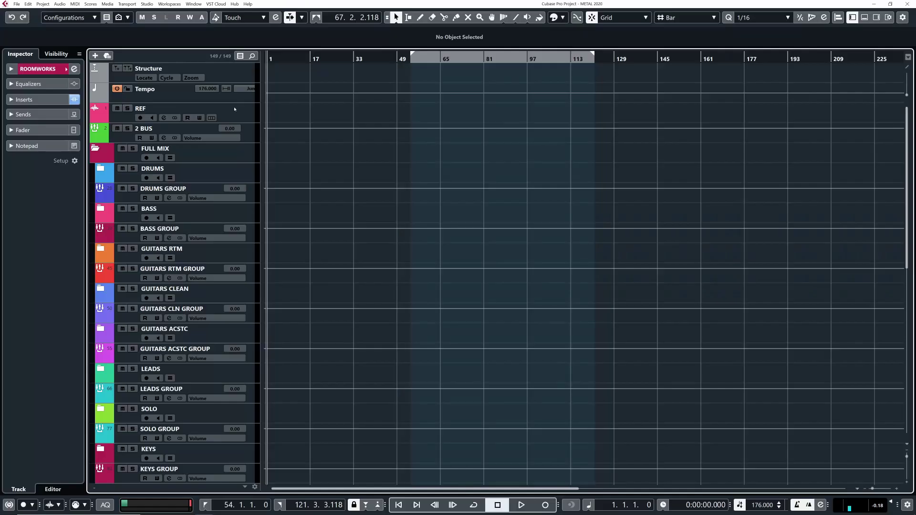
Step: Select the REF and 2 BUS tracks and open the MixConsole with F3
click(238, 112)
click(248, 136)
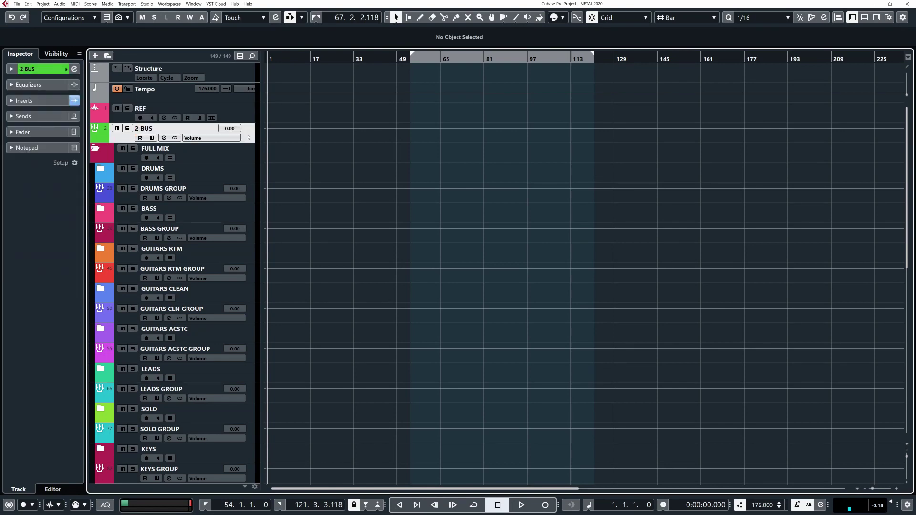
key(F3)
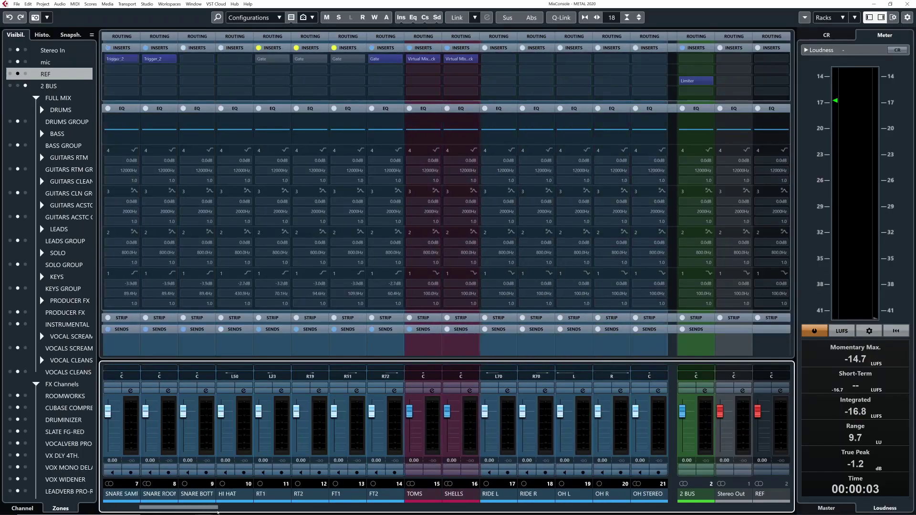